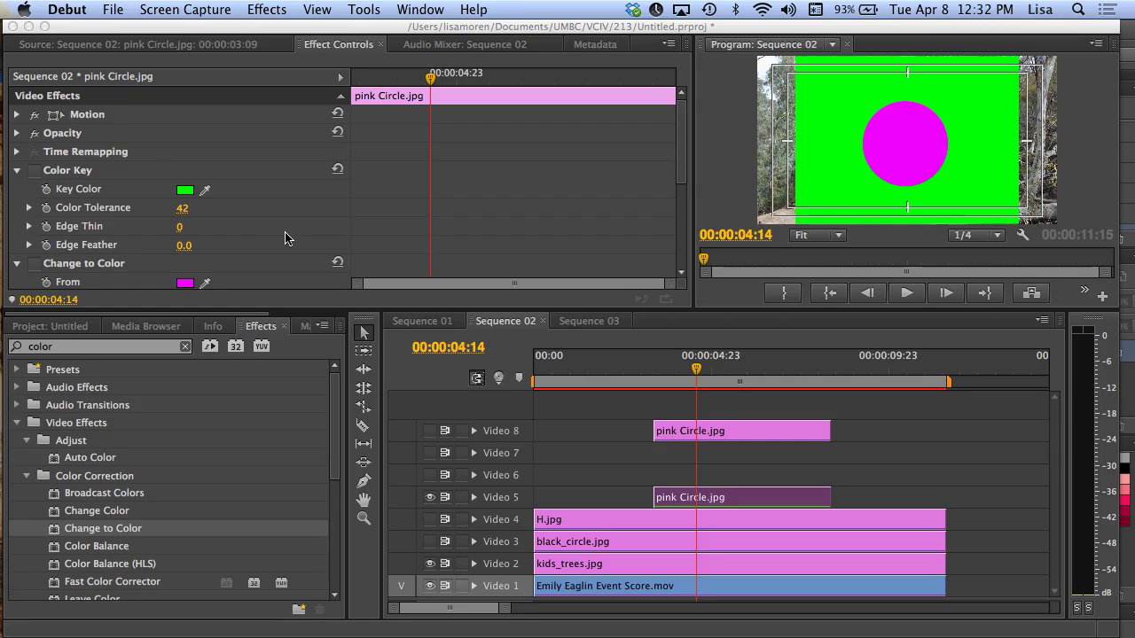
Step: Search the effects for "key" and apply Color Key to the pink Circle.jpg clip on Video 5
click(91, 352)
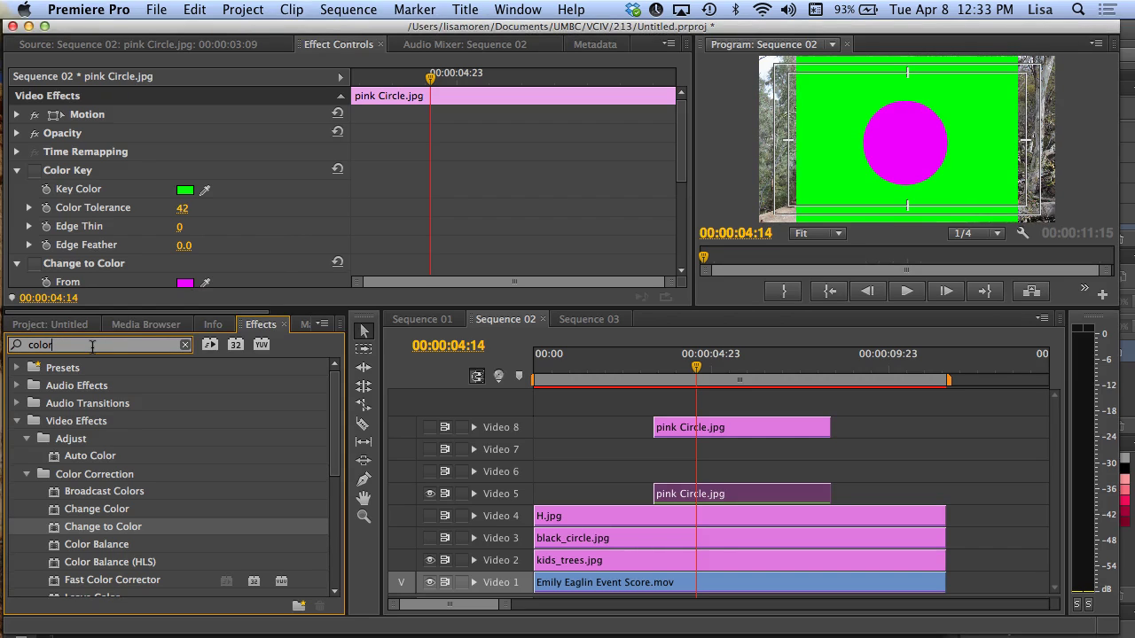
drag(92, 347, 40, 318)
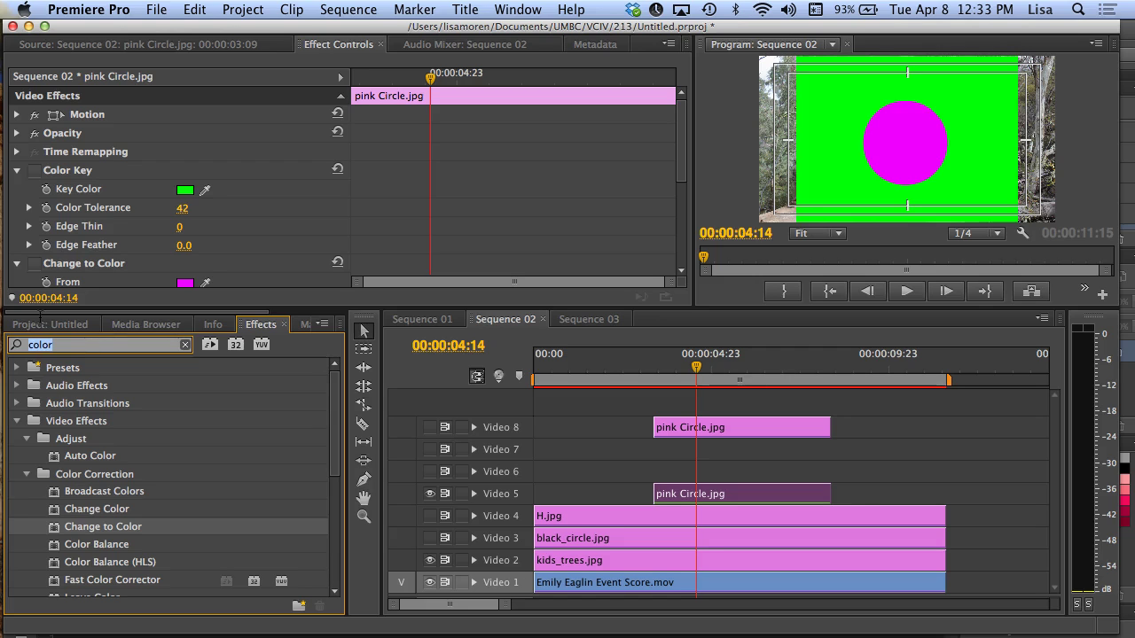
text(key)
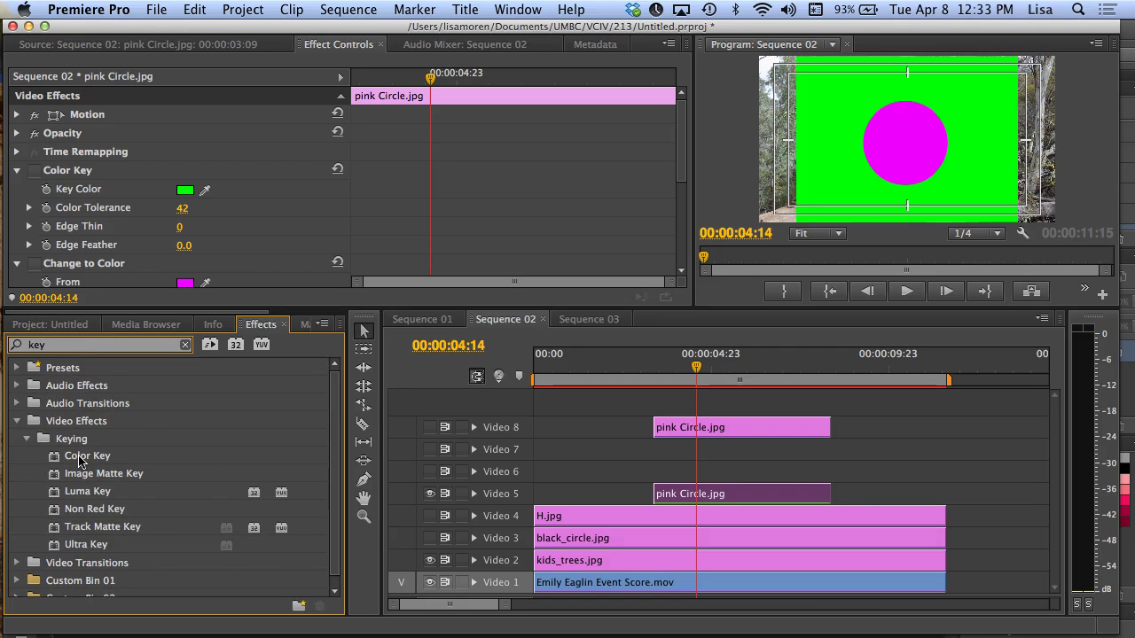
drag(80, 459, 679, 496)
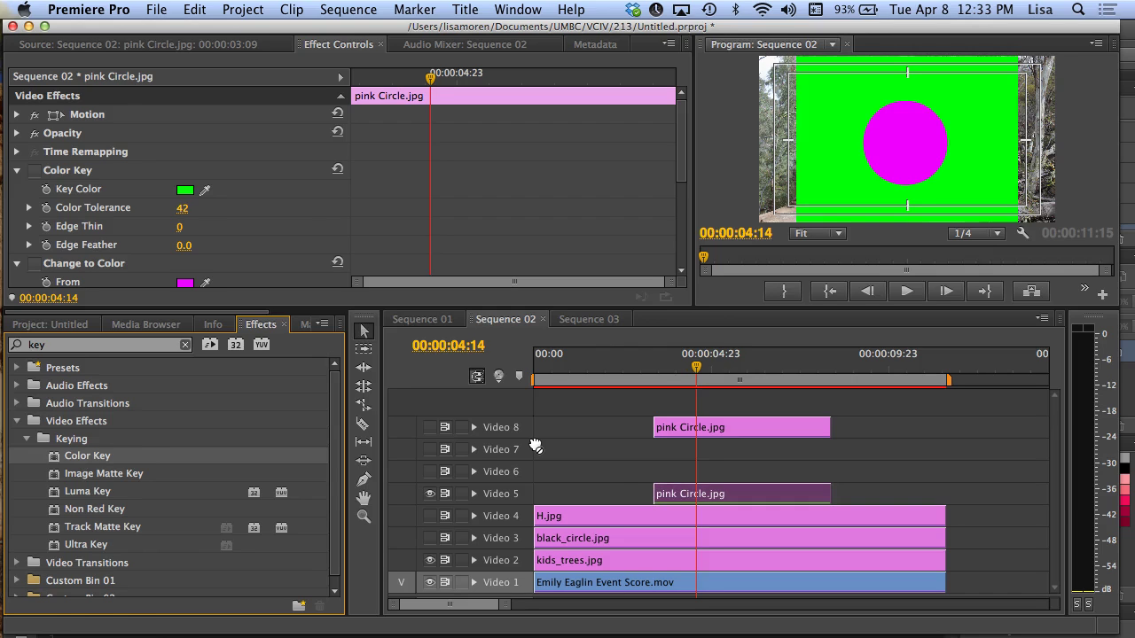
drag(536, 446, 680, 496)
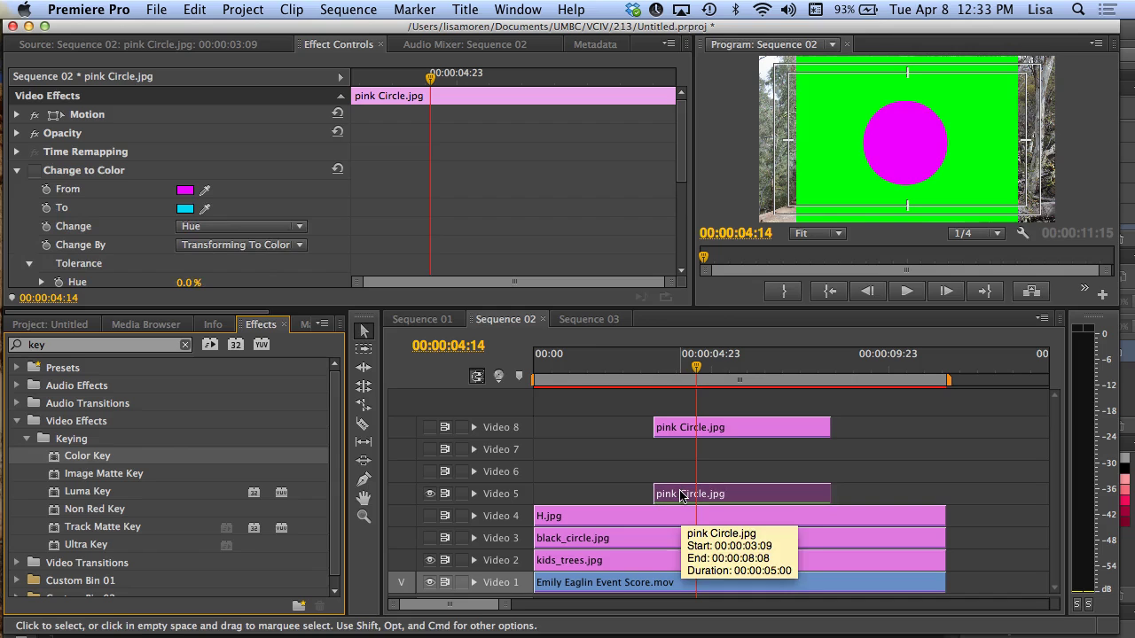
Step: Set the Key Color of the newly added Color Key effect to the green background sampled from the program image
double_click(680, 494)
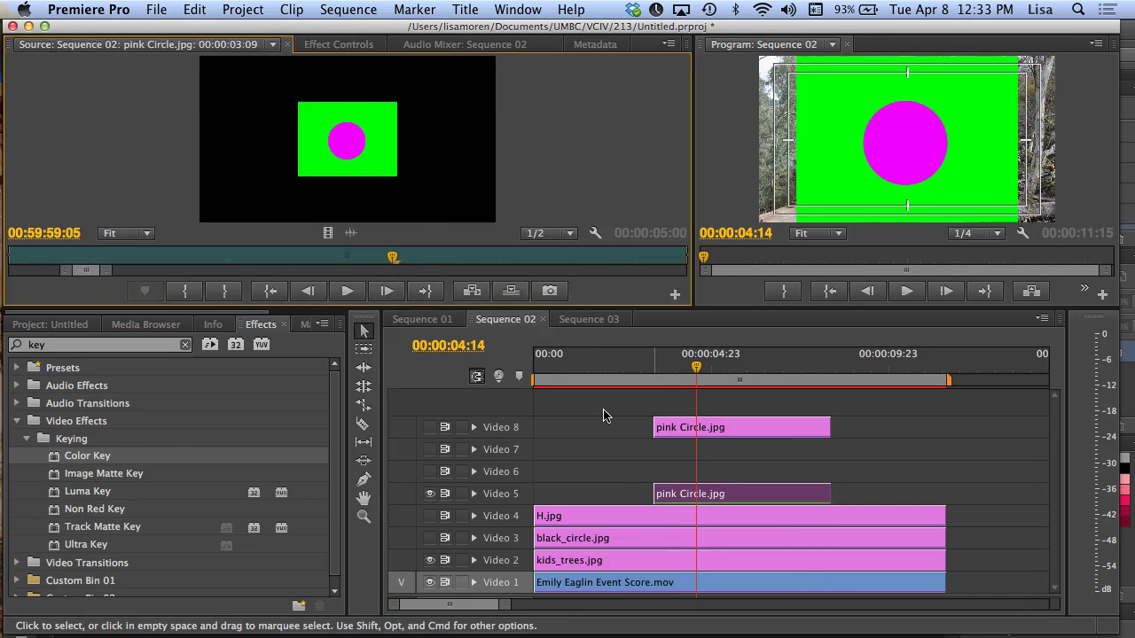
click(337, 45)
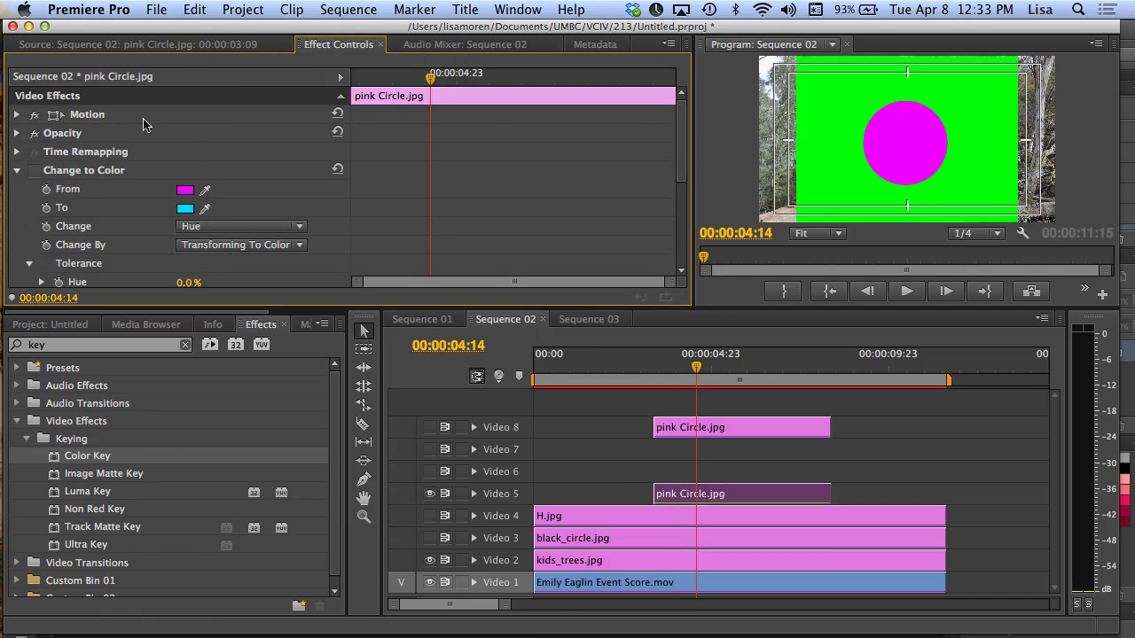
scroll(115, 229, down, 5)
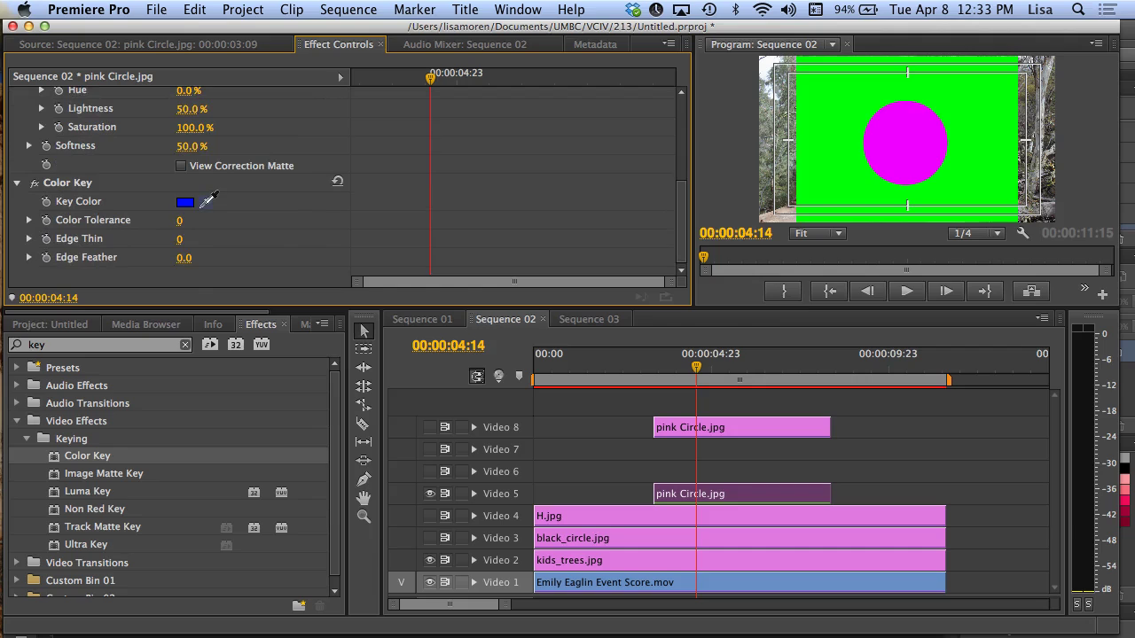
drag(206, 201, 850, 108)
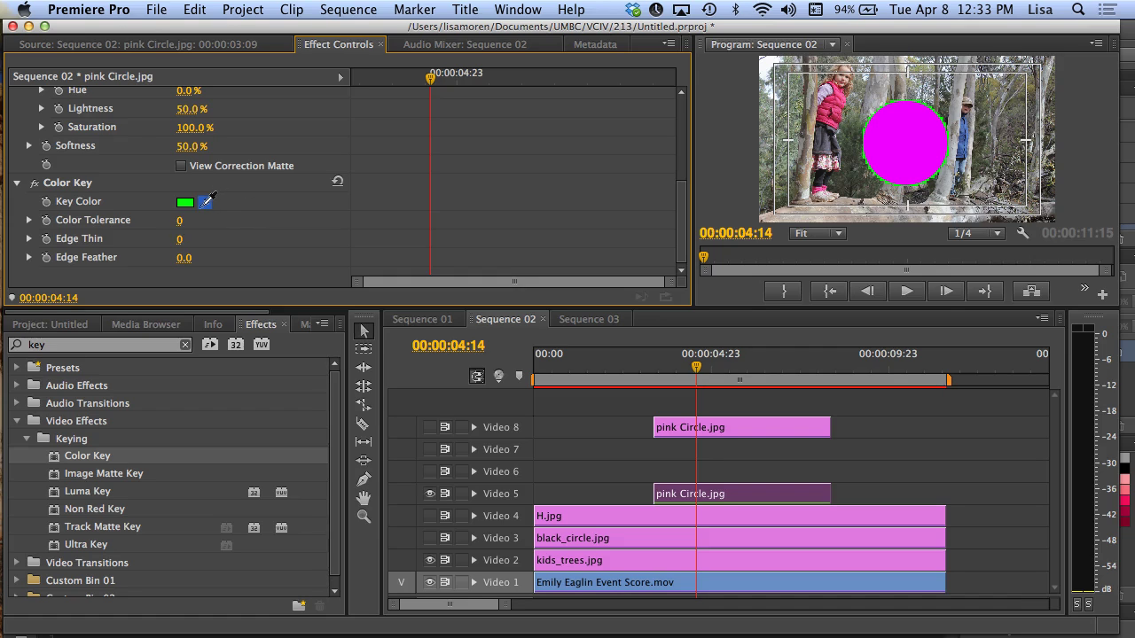
Step: Clean up the circle's keyed edge with Color Tolerance 2, Edge Thin 3 and Edge Feather 1.4 in Color Key
drag(205, 202, 398, 172)
drag(1043, 65, 936, 114)
drag(182, 245, 178, 246)
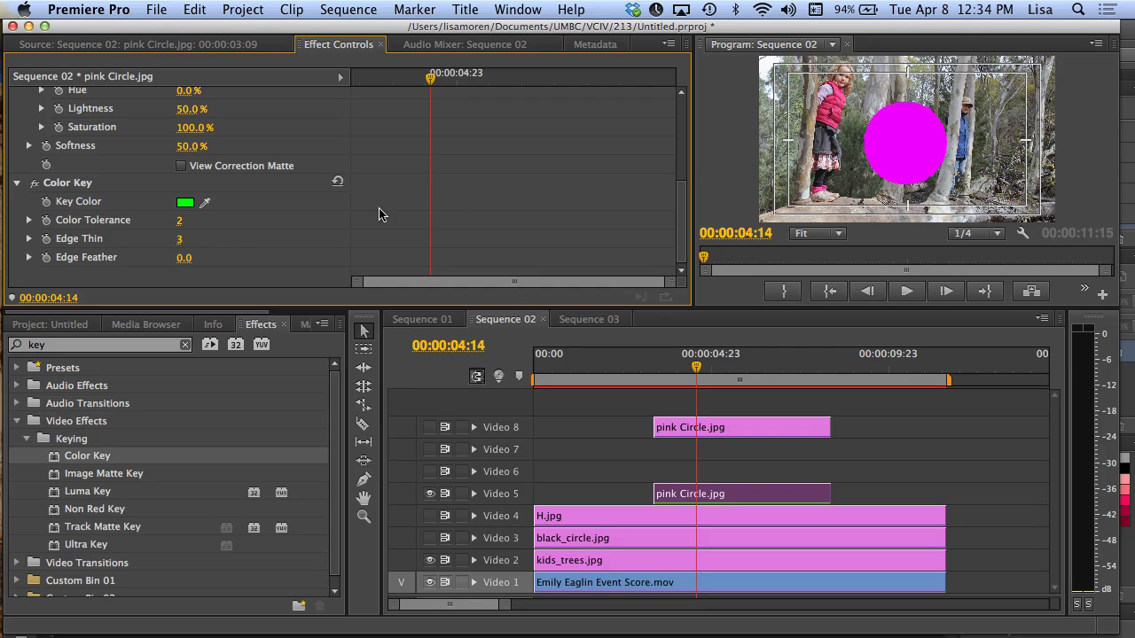
drag(189, 264, 185, 267)
drag(185, 265, 185, 266)
scroll(235, 281, up, 5)
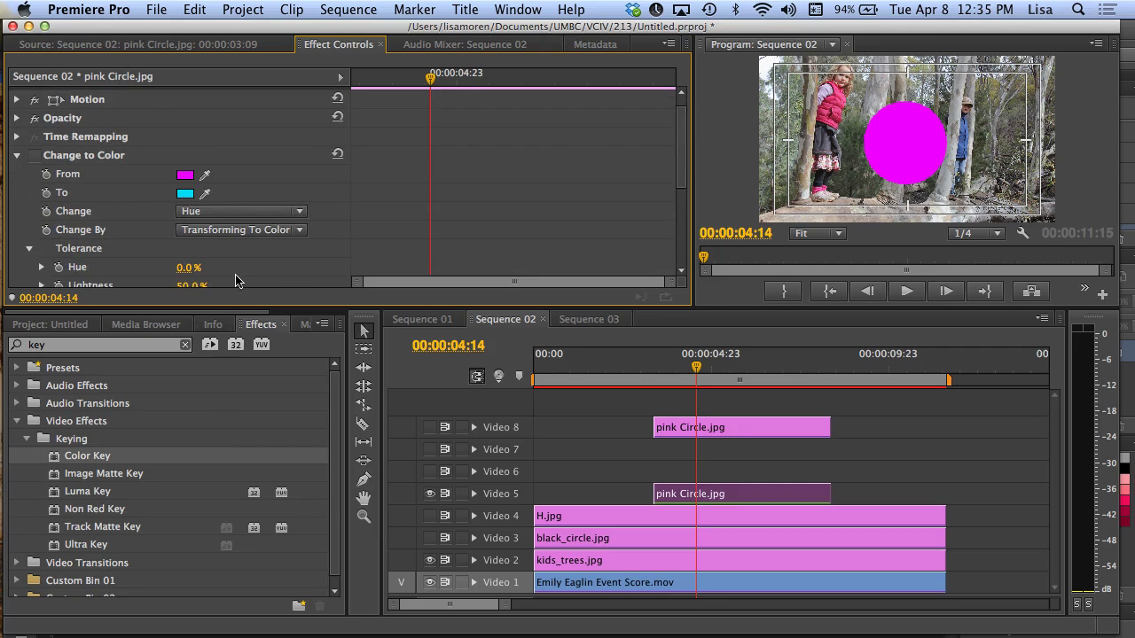
scroll(235, 281, down, 5)
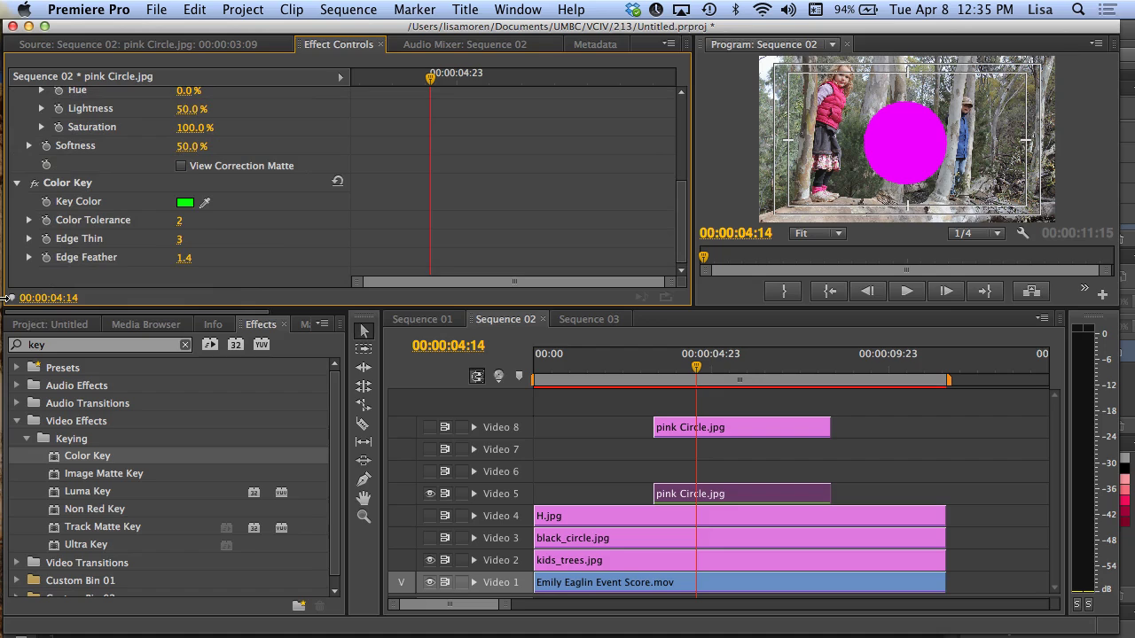
Step: Search the effects for "COLOR" and select the Change to Color effect
key(shift+7)
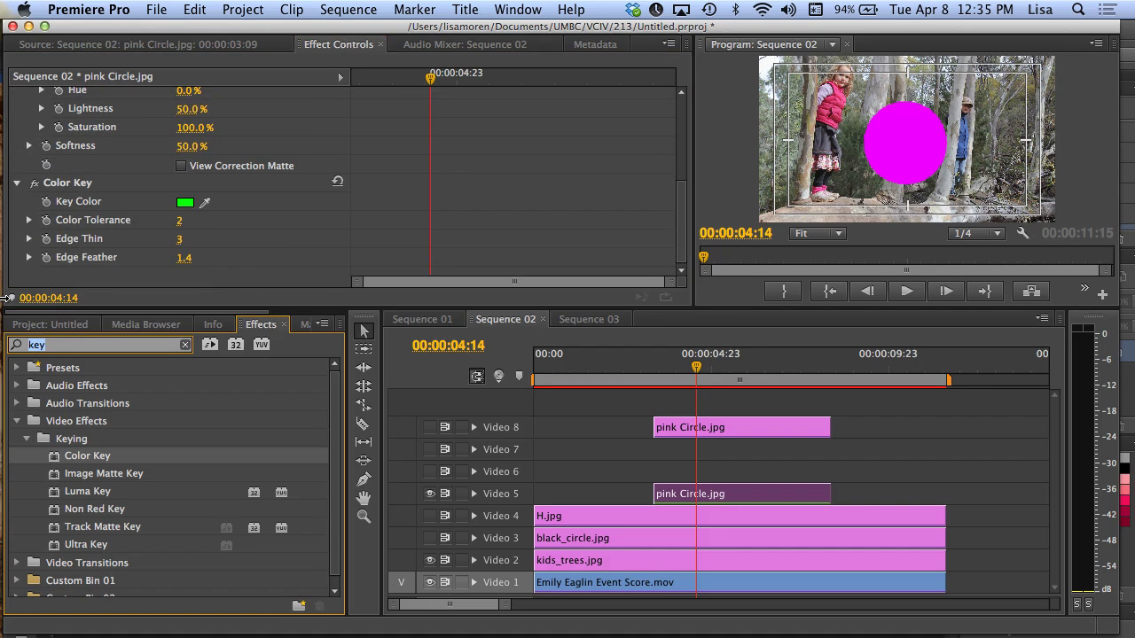
text(COLOR)
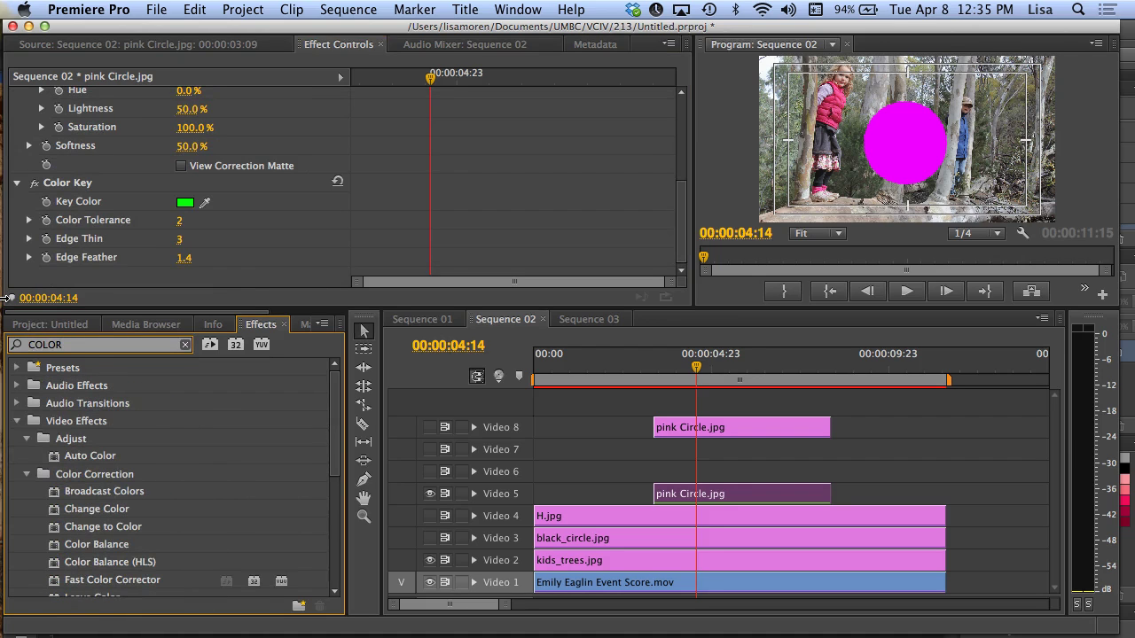
click(99, 528)
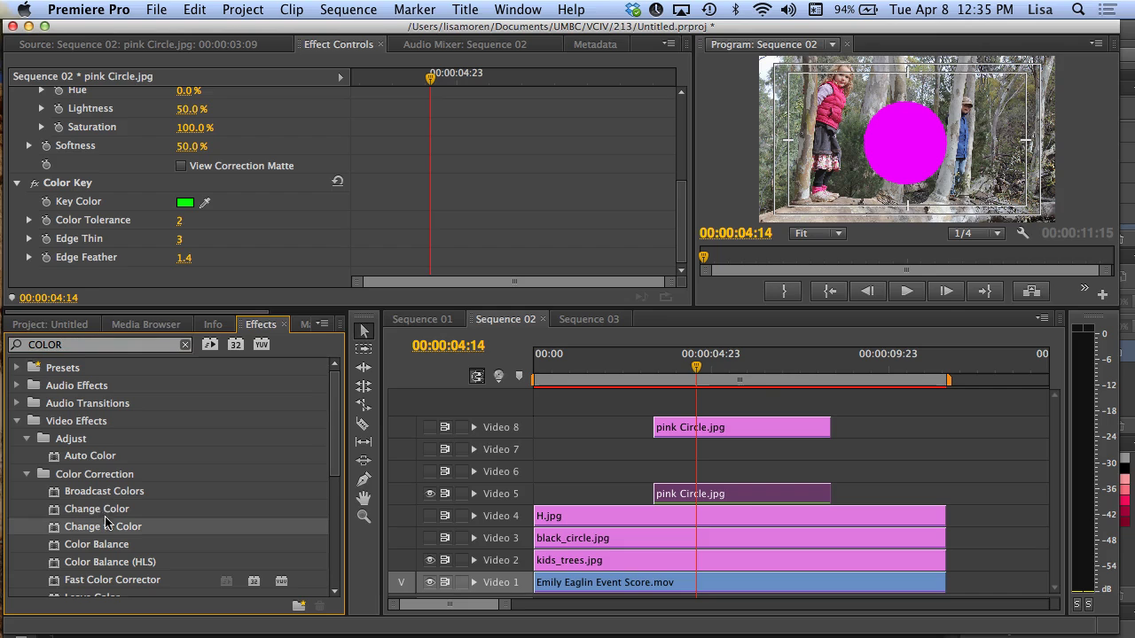
Step: Set Change to Color's From color on the Video 5 pink Circle.jpg clip by sampling the magenta circle
click(672, 494)
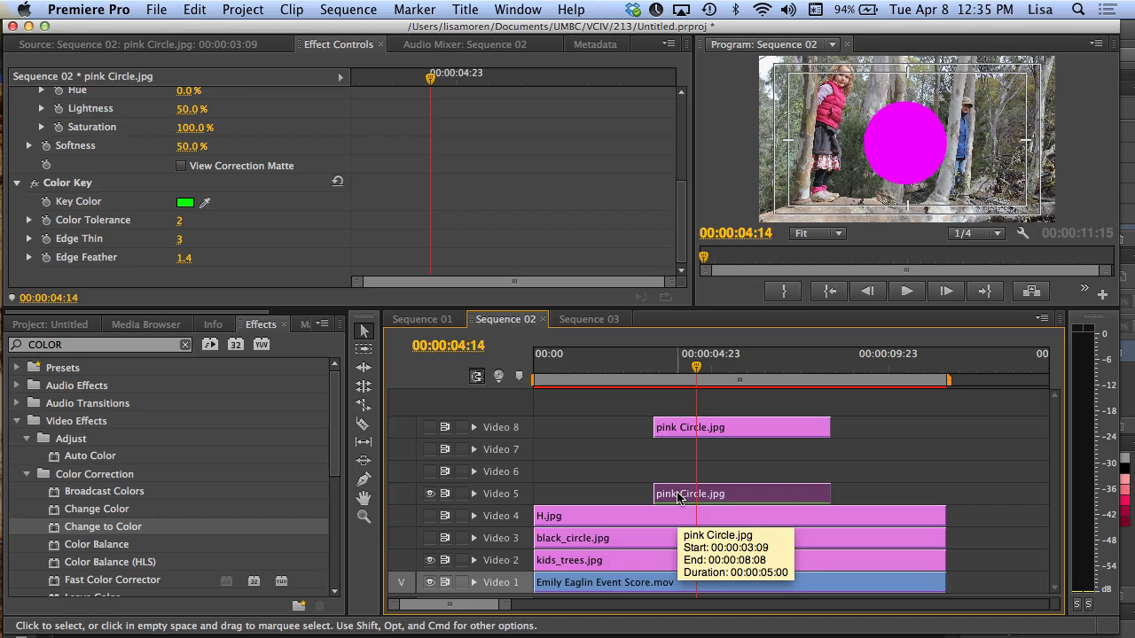
scroll(268, 217, up, 10)
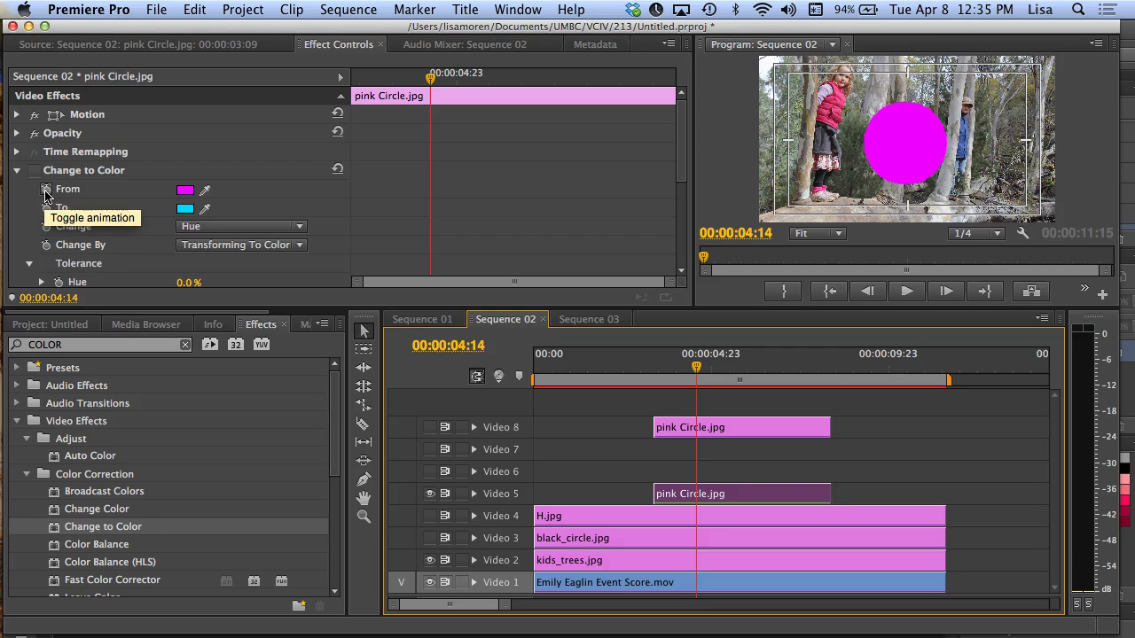
click(205, 190)
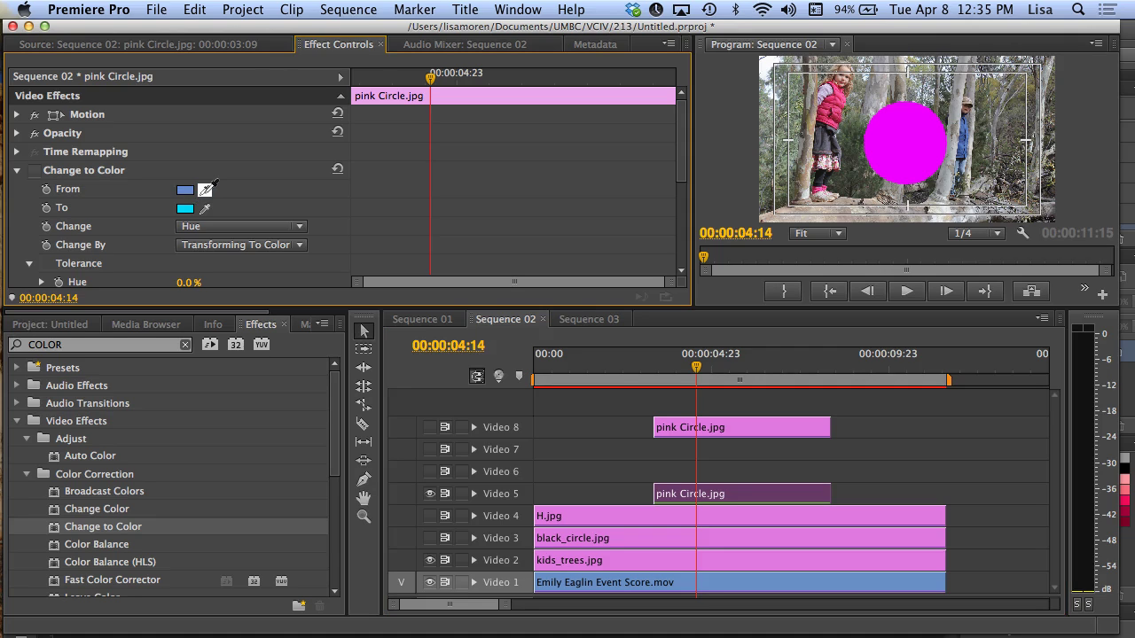
click(939, 134)
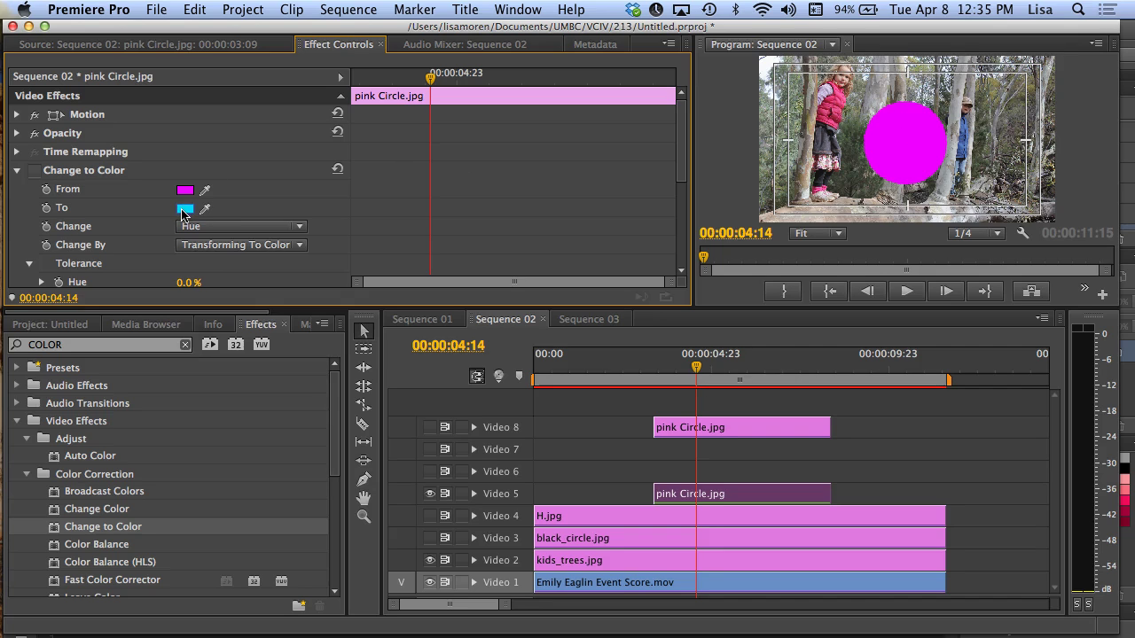
Step: Set Change to Color's To color to turquoise 49CDC3
click(205, 207)
click(182, 211)
click(185, 210)
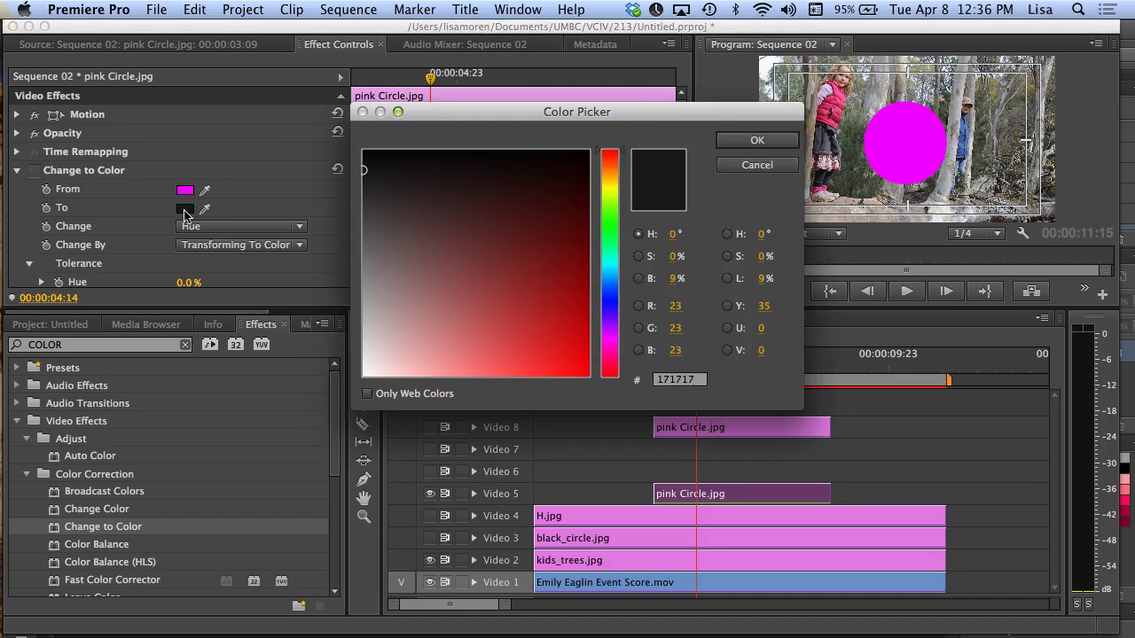
click(607, 228)
click(548, 254)
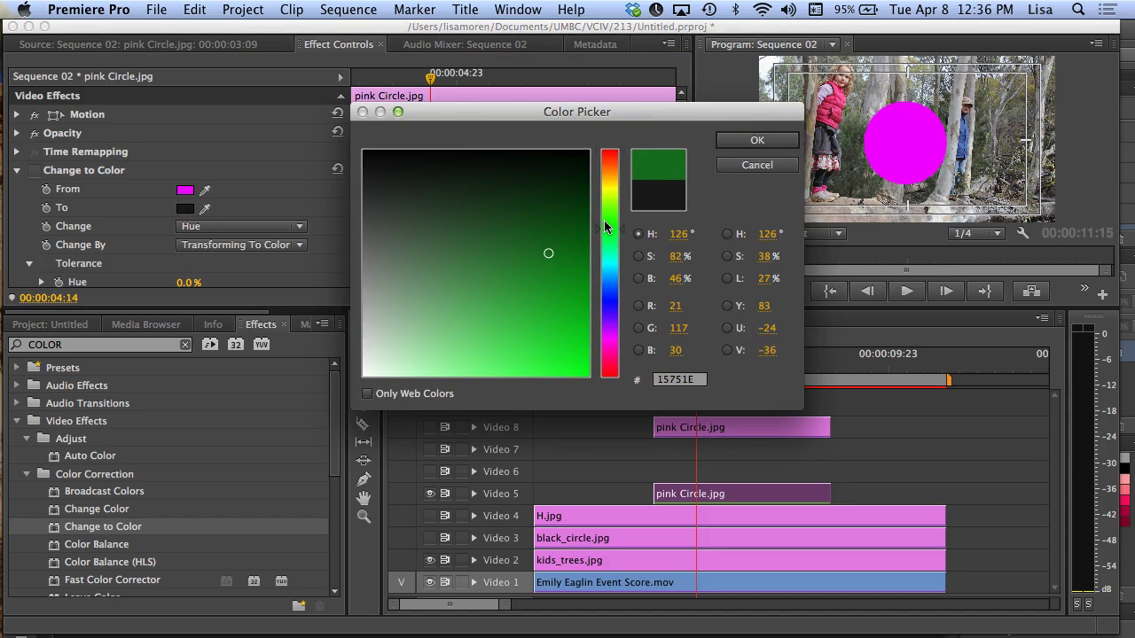
drag(549, 254, 523, 284)
drag(620, 233, 621, 264)
click(581, 314)
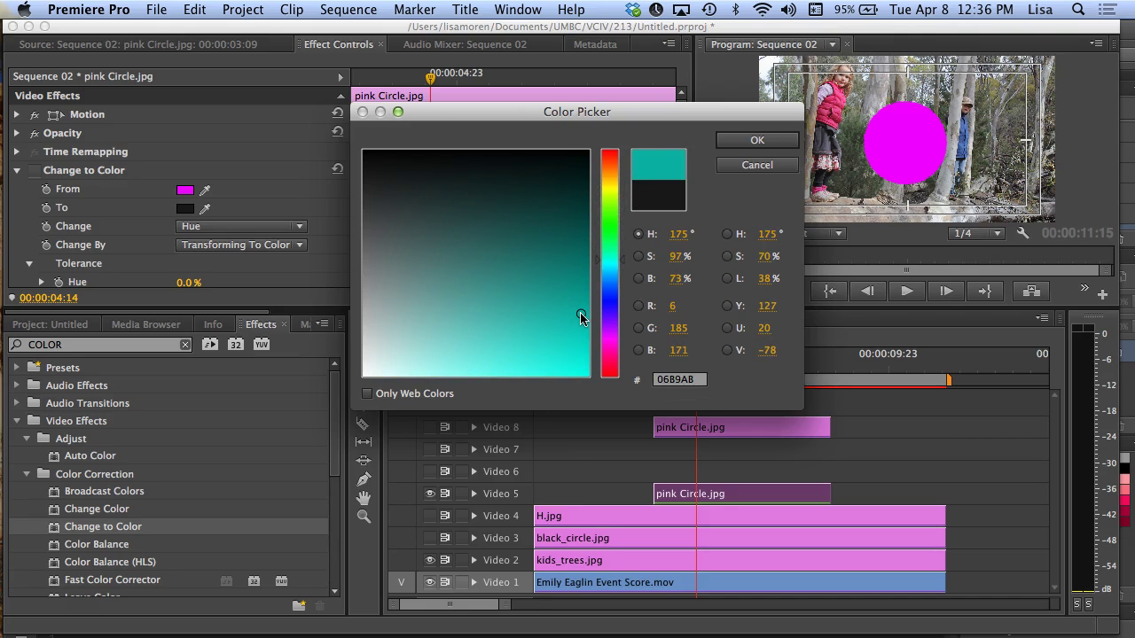
drag(579, 312, 507, 329)
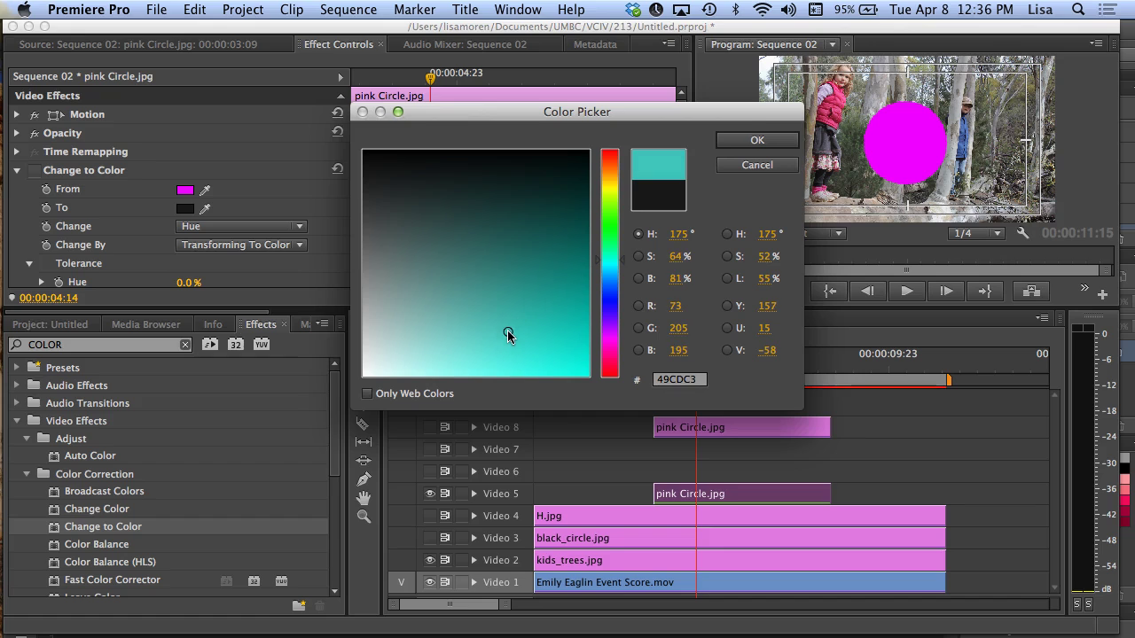
click(751, 140)
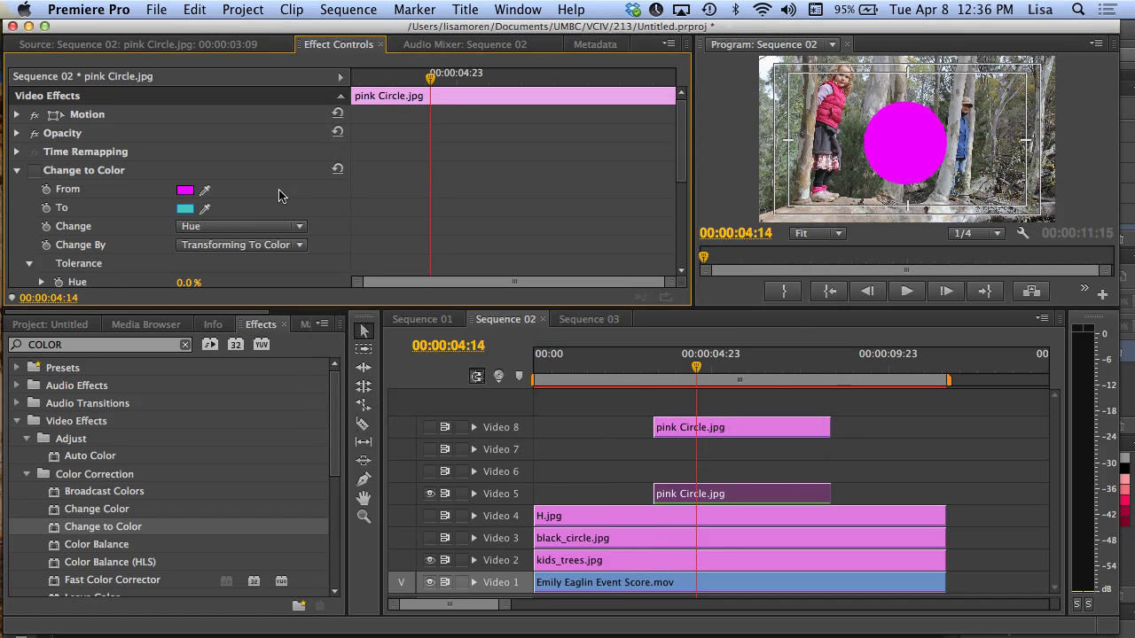
Step: Set Change to Color's Change option to Hue & Lightness and its Hue tolerance to 73.9%
scroll(282, 195, down, 1)
click(266, 208)
click(266, 227)
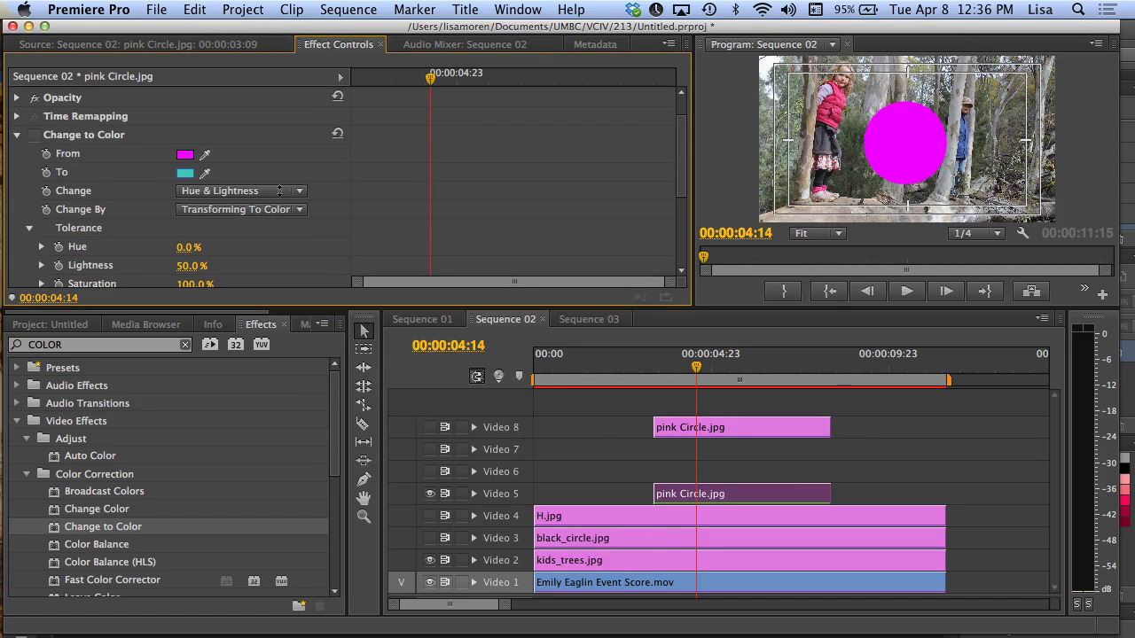
scroll(285, 158, down, 1)
drag(187, 256, 193, 250)
scroll(295, 116, down, 2)
Step: Set the Change option back to Hue and lower the Hue tolerance to 7%
click(300, 120)
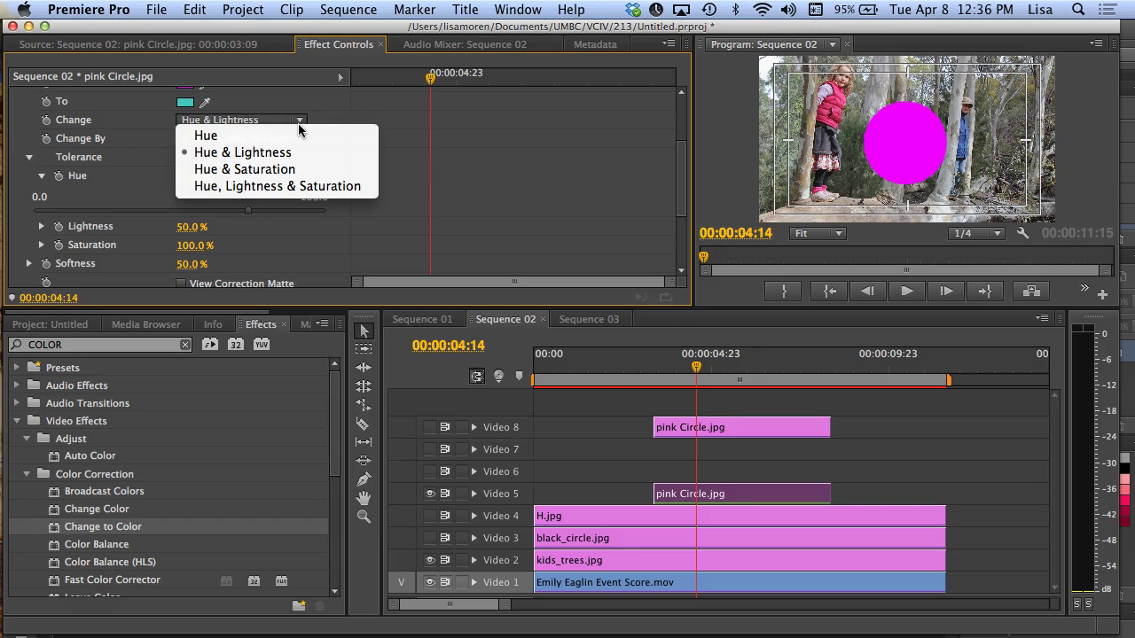
click(213, 135)
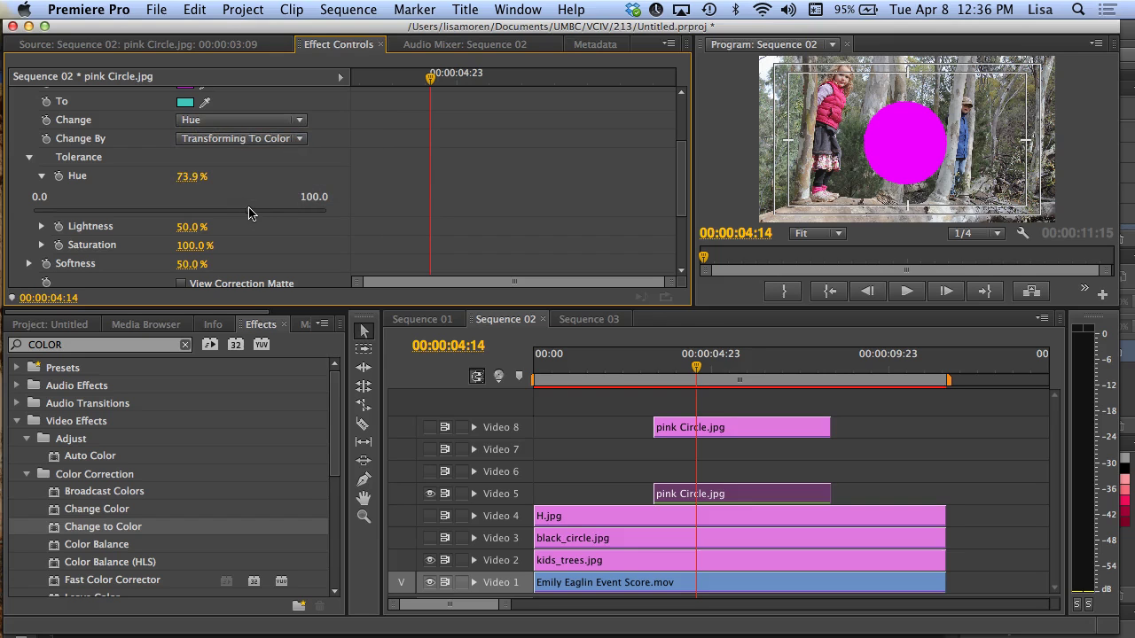
drag(248, 213, 54, 196)
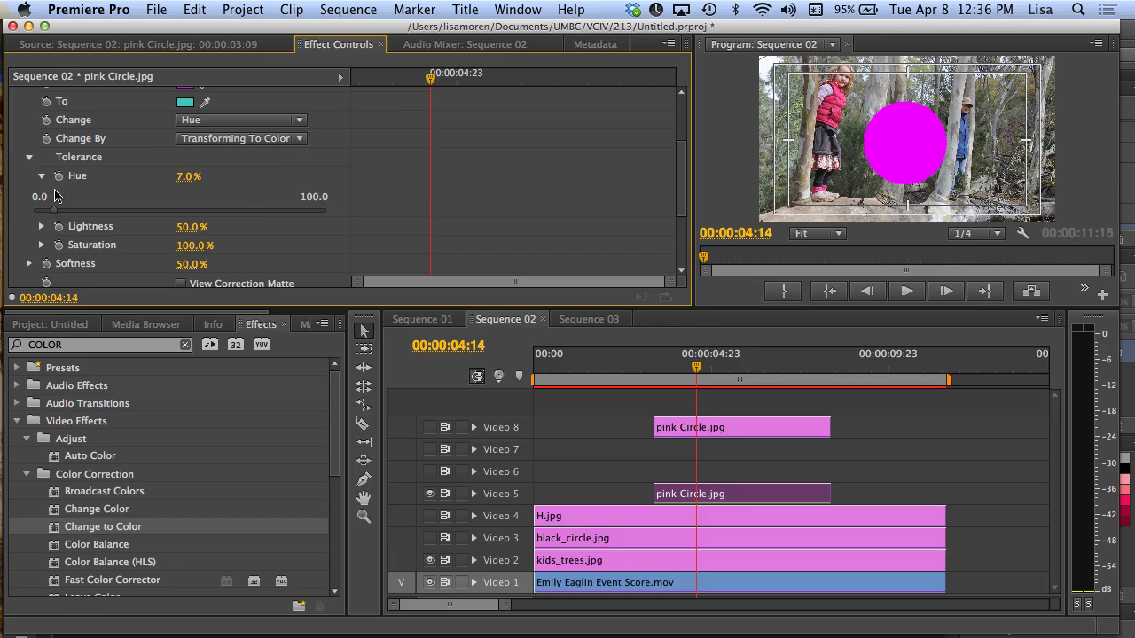
click(41, 175)
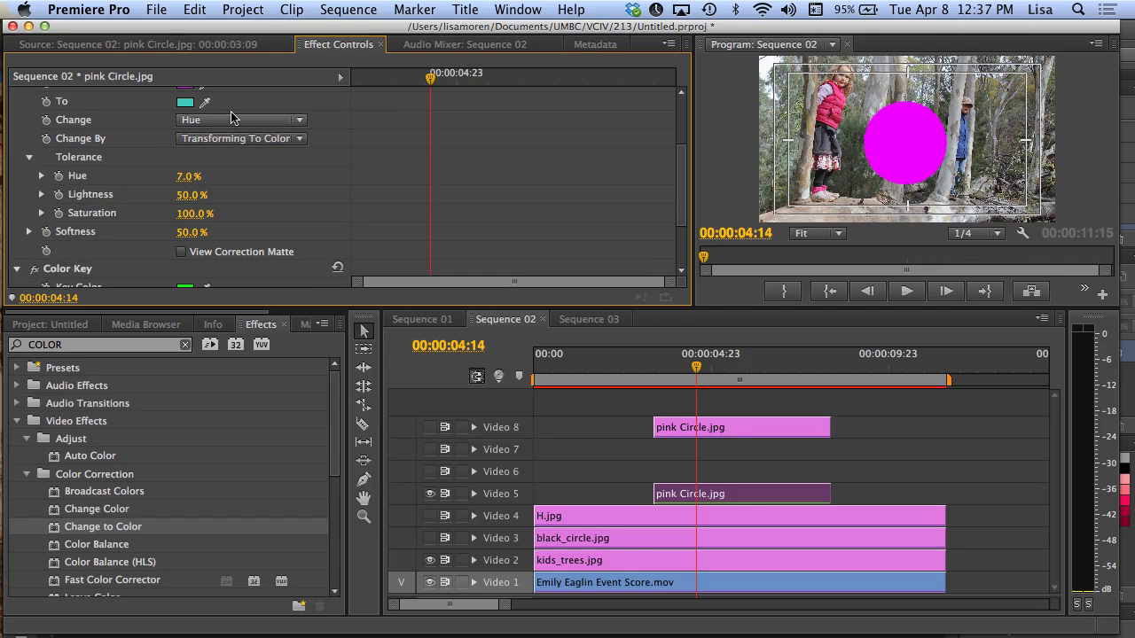
Step: Set Change By to Setting To Color and raise the Hue tolerance to 100%
click(255, 140)
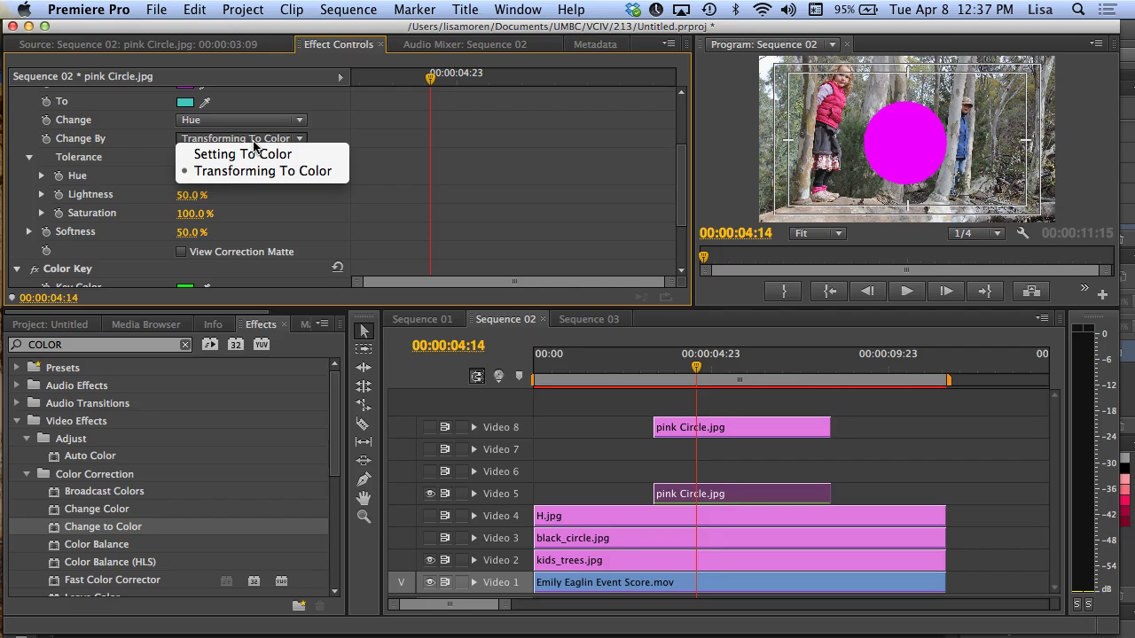
click(254, 156)
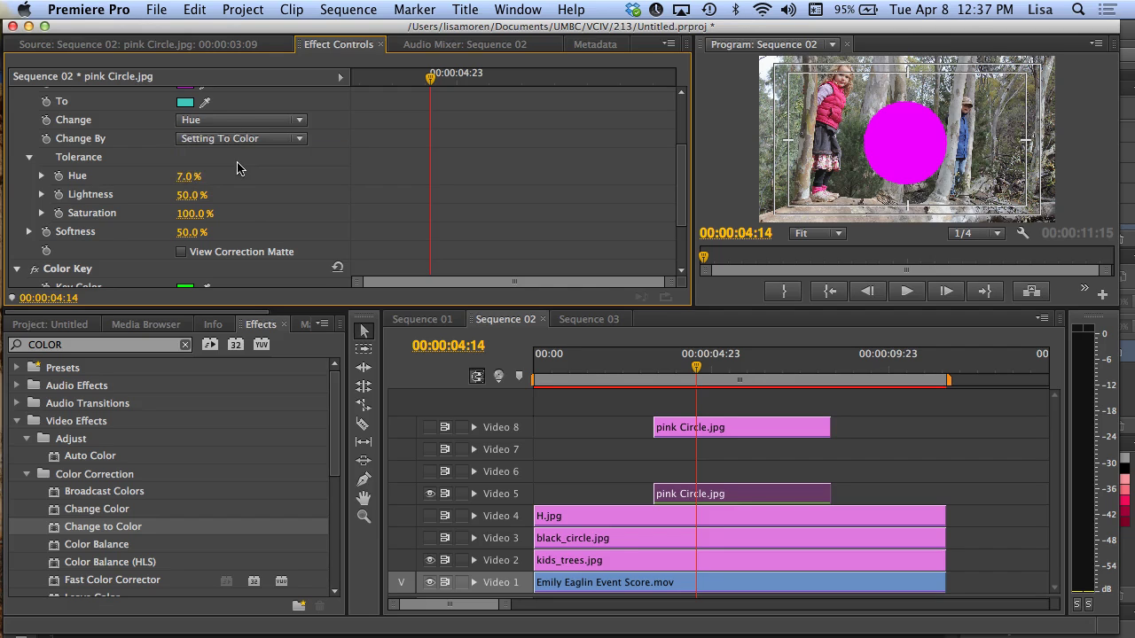
drag(187, 182, 266, 183)
scroll(180, 172, up, 2)
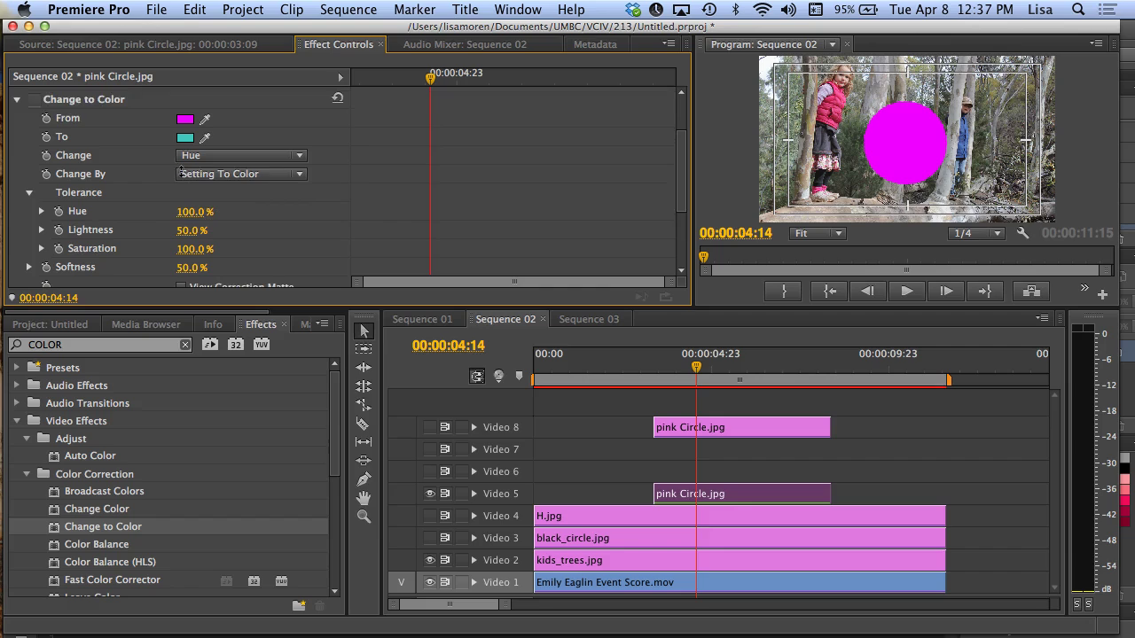
Step: Reset the Change to Color effect and sample the circle's magenta as the From color
click(336, 97)
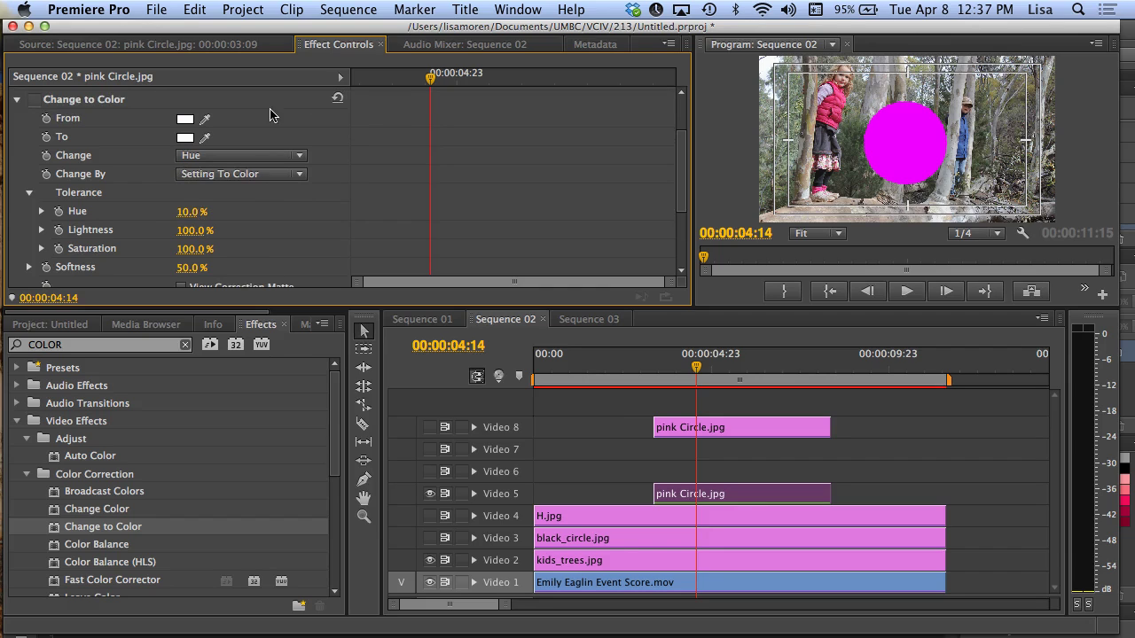
drag(209, 114, 910, 146)
Step: Set Change to Color's To color to blue 0B6991
click(184, 138)
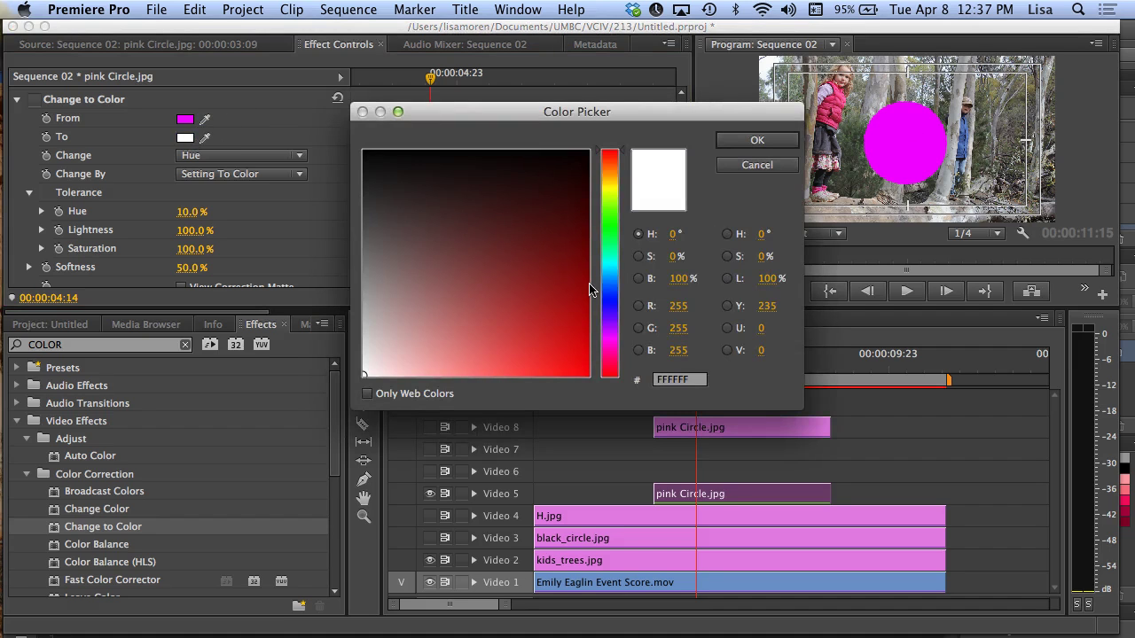
click(606, 274)
click(572, 278)
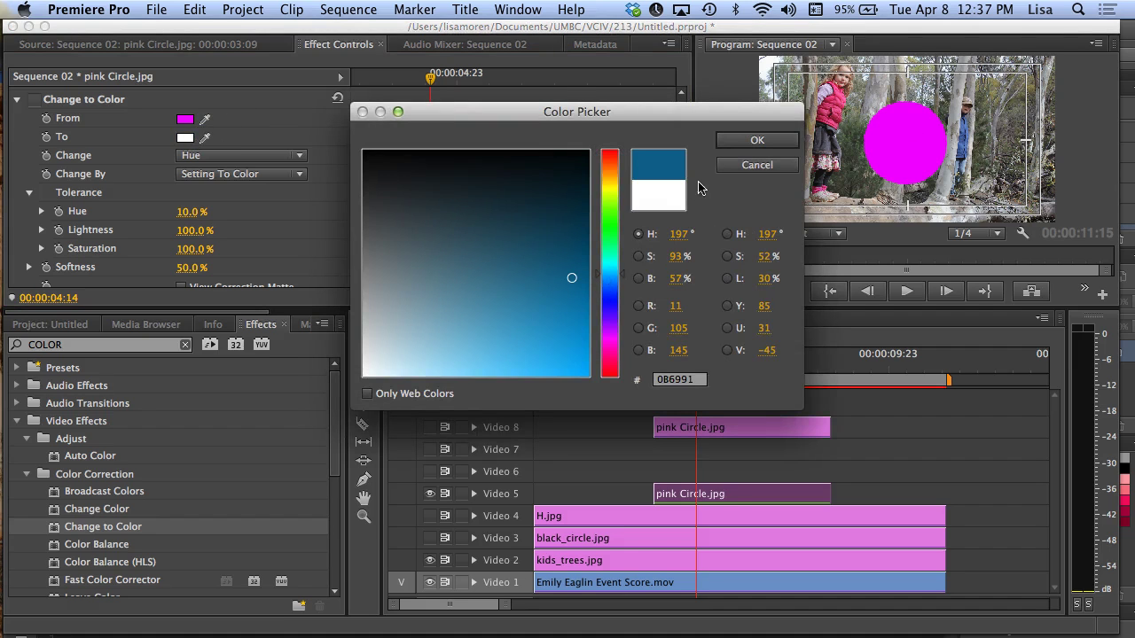
click(752, 141)
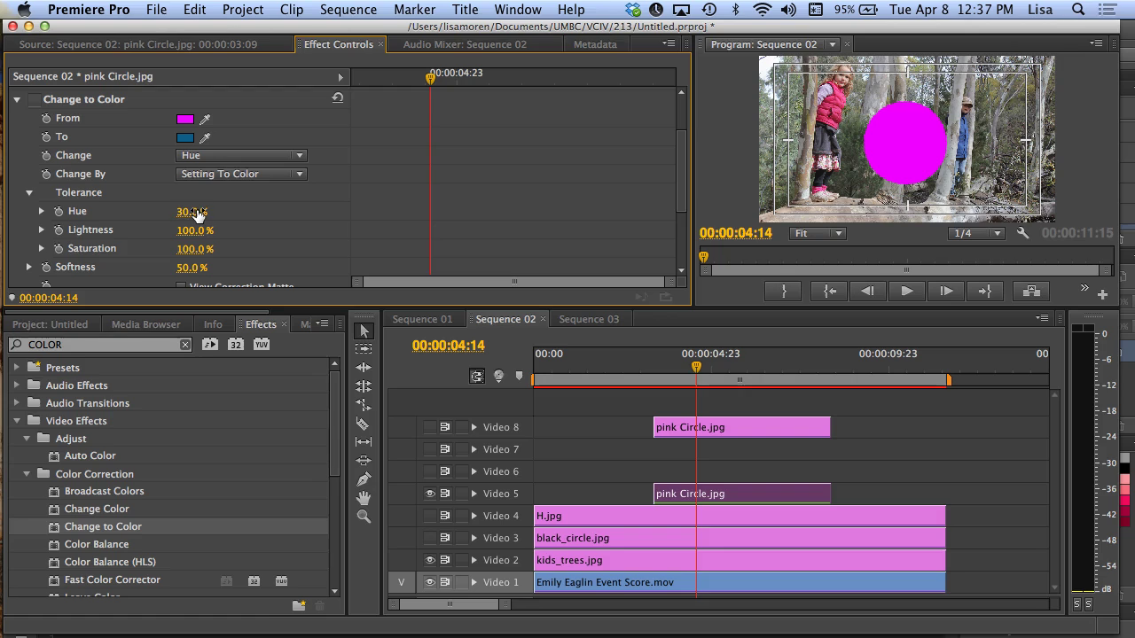
Step: Lower the Hue tolerance to 0% and enable the Change to Color effect
drag(197, 214, 189, 213)
click(34, 99)
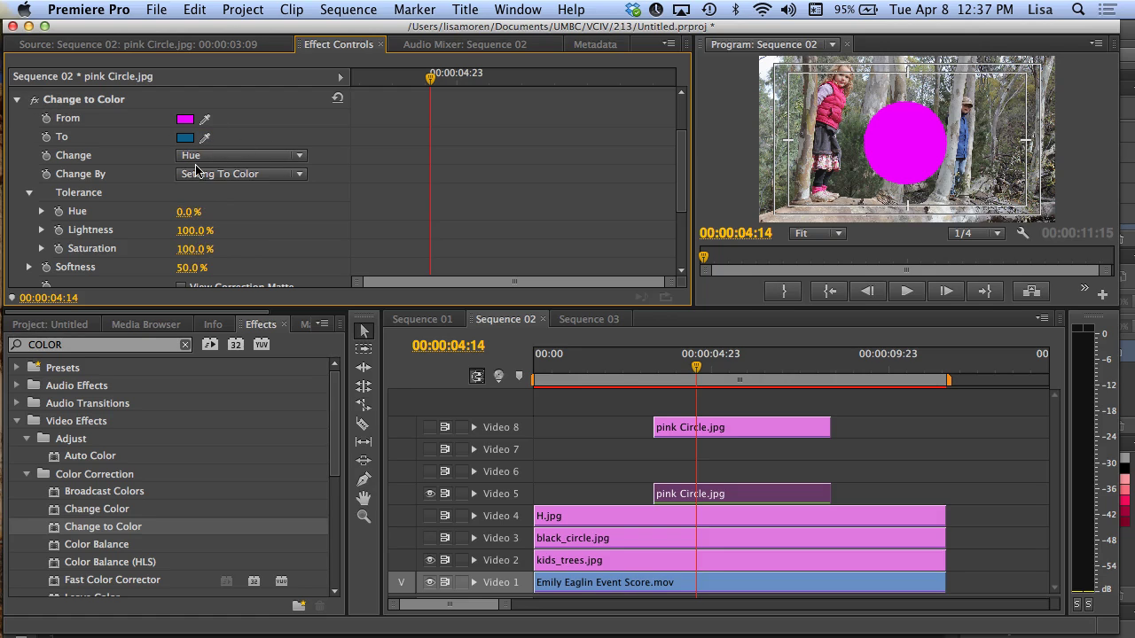
Step: Try Hue tolerances of 40% and 0% for the circle's color change, and undo back to 20%
mouse_move(184, 217)
mouse_down()
mouse_move(221, 218)
mouse_move(184, 217)
mouse_up()
drag(187, 214, 186, 214)
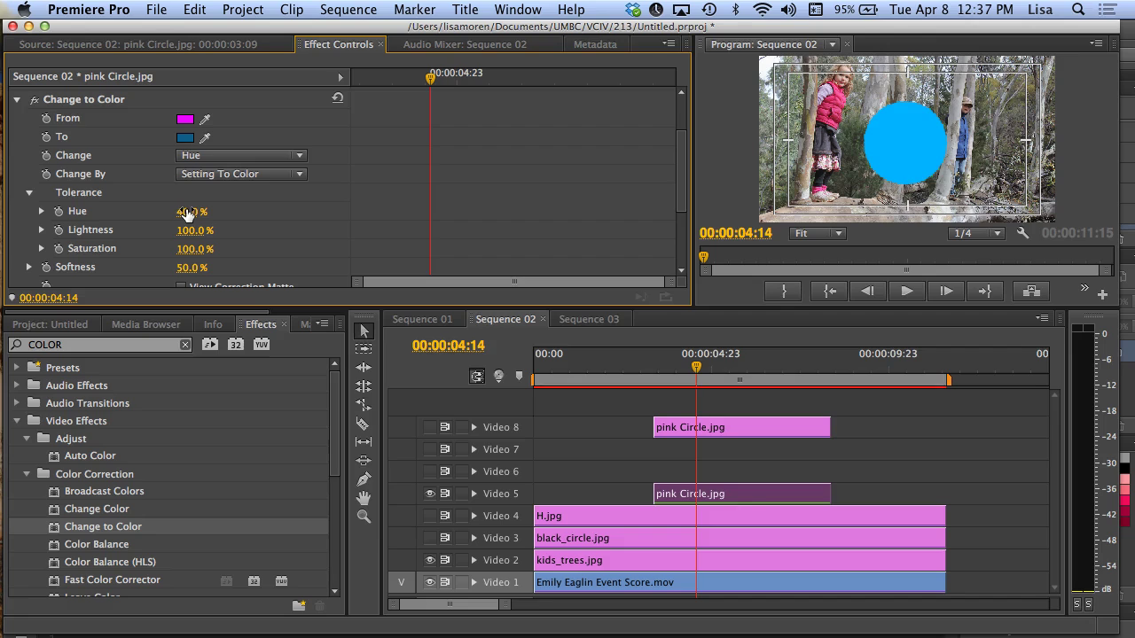
drag(188, 214, 186, 215)
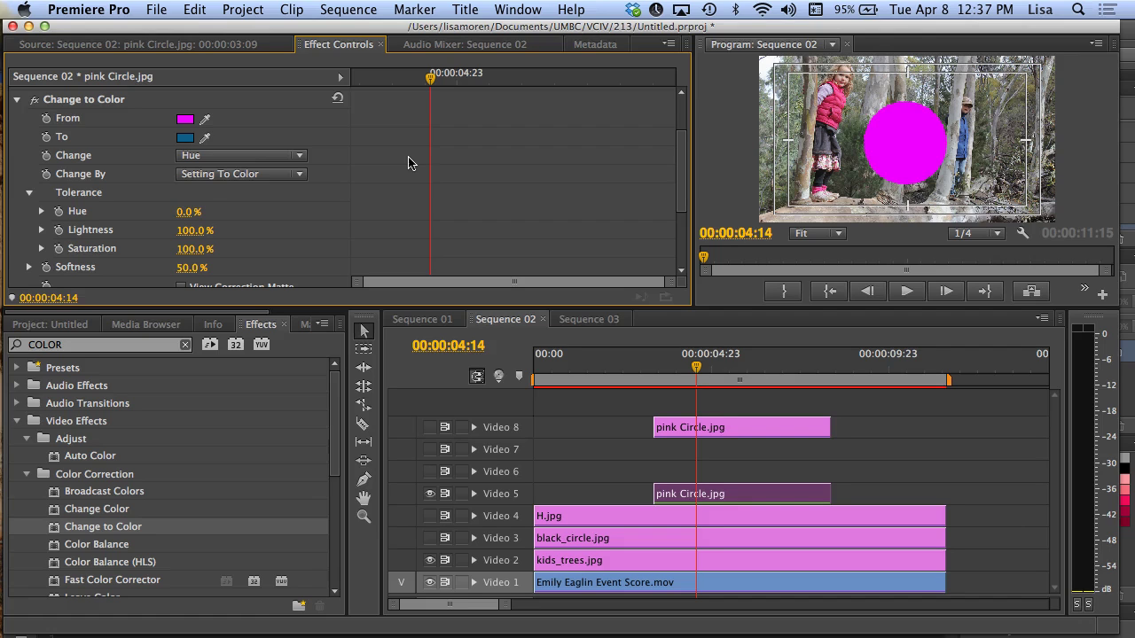
key(super+z)
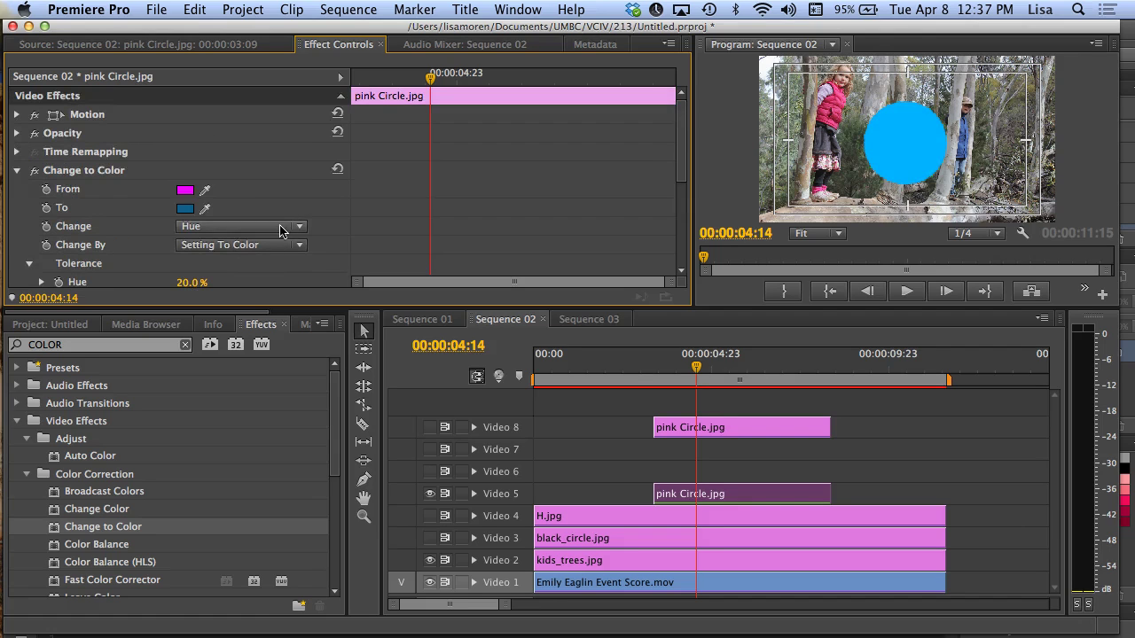